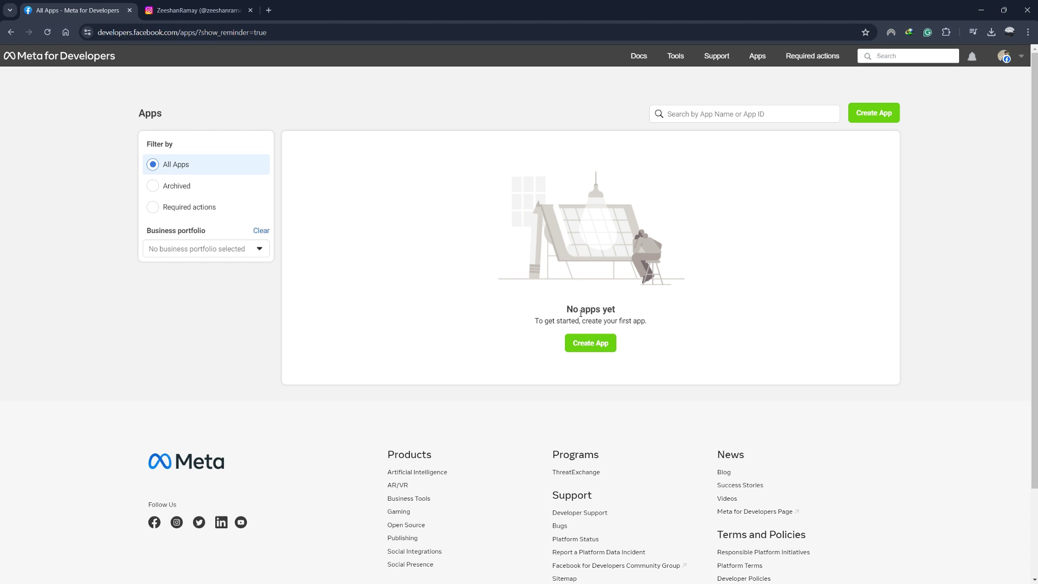
- Start a new app without connecting a business portfolio
left_click(590, 342)
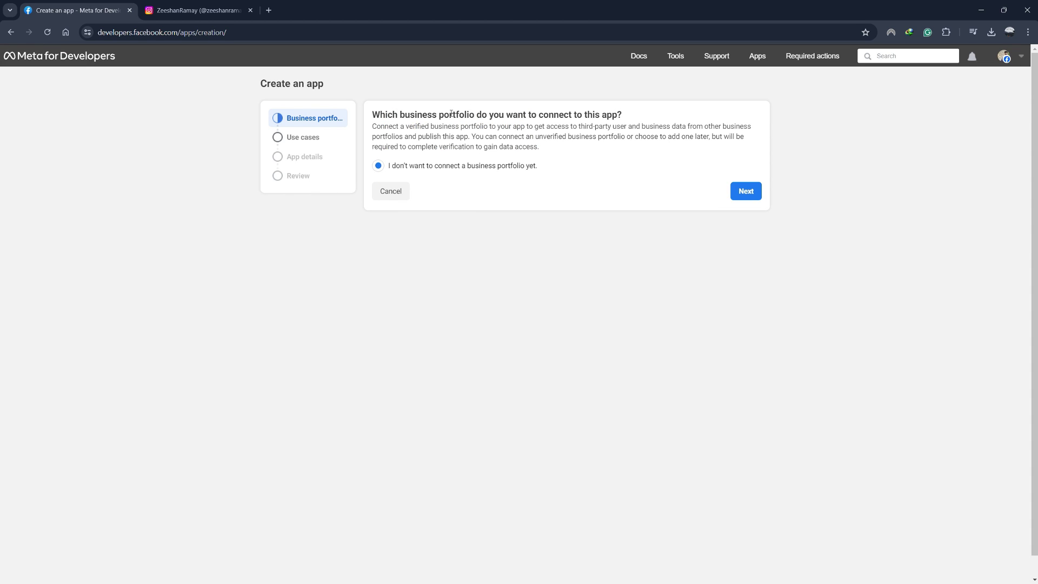
double_click(440, 114)
left_click(757, 195)
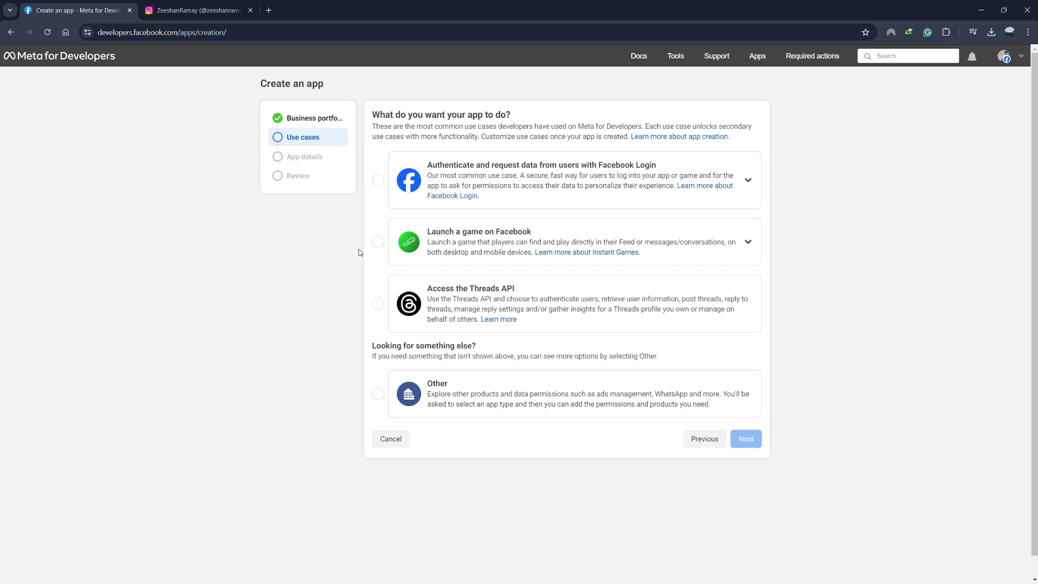
- Select 'Other' as the new app's use case
left_click(431, 395)
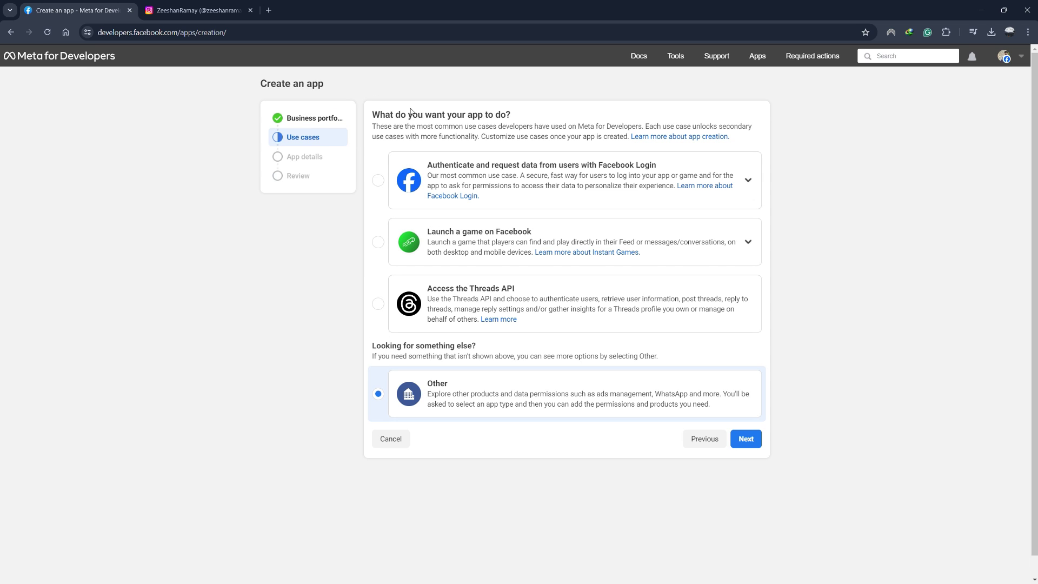
left_click_drag(410, 115, 513, 115)
left_click(550, 83)
- Choose Consumer as the app type
left_click(745, 438)
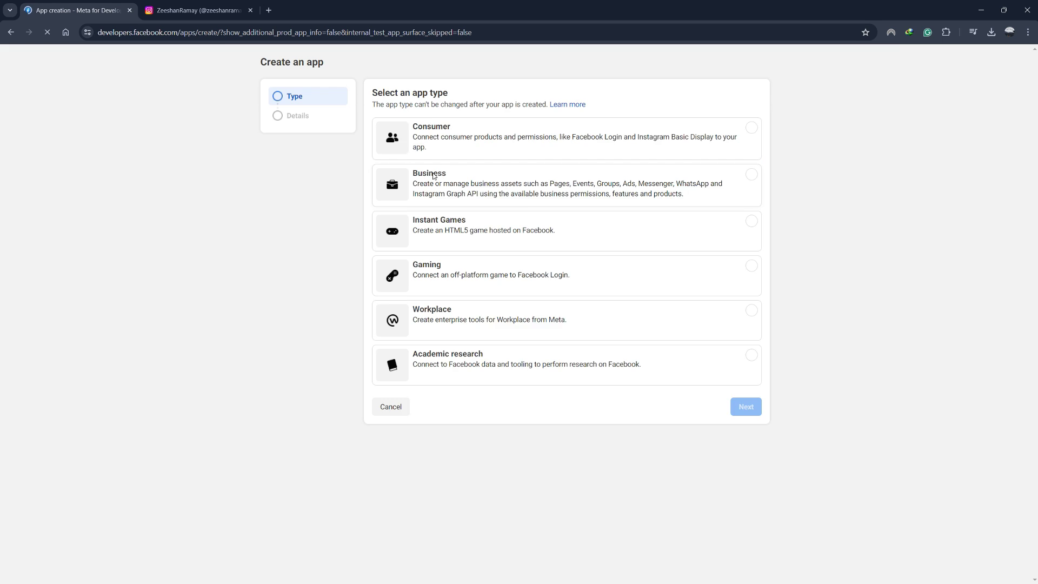
left_click(458, 160)
left_click(744, 427)
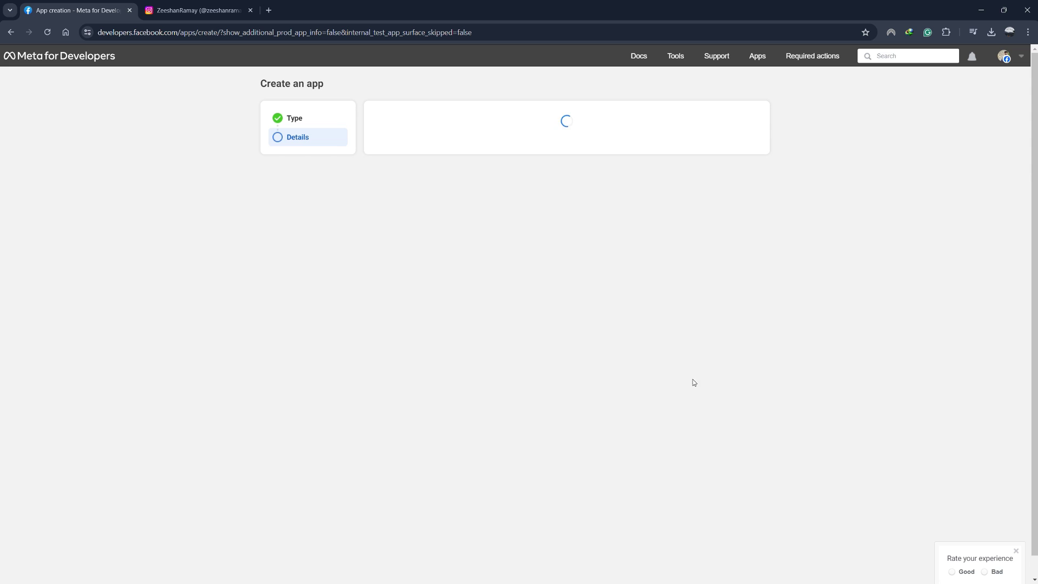
- Create the app named 'App', confirming with your password
left_click(416, 136)
type("A")
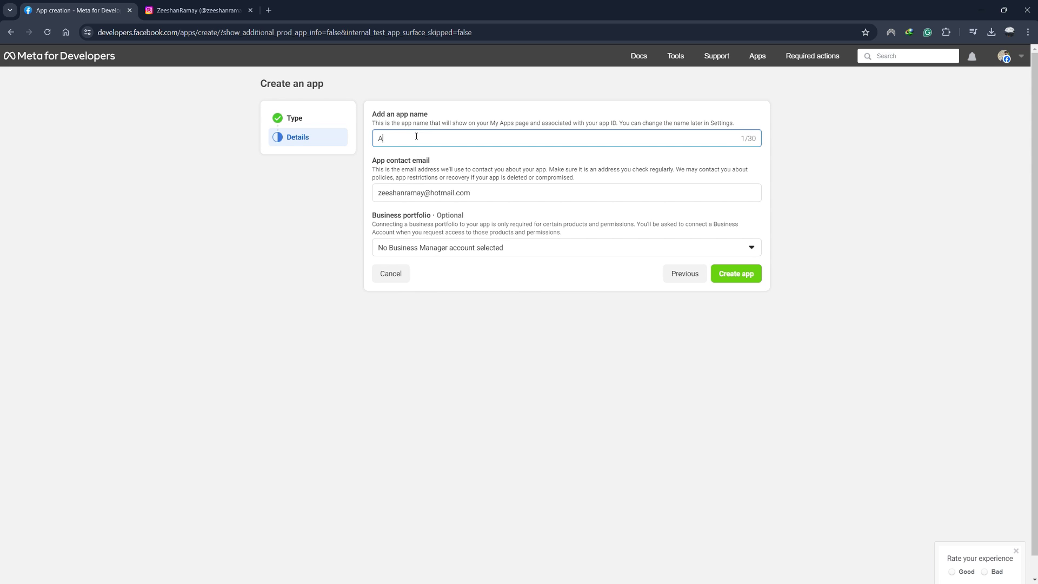
type("pp")
left_click(736, 275)
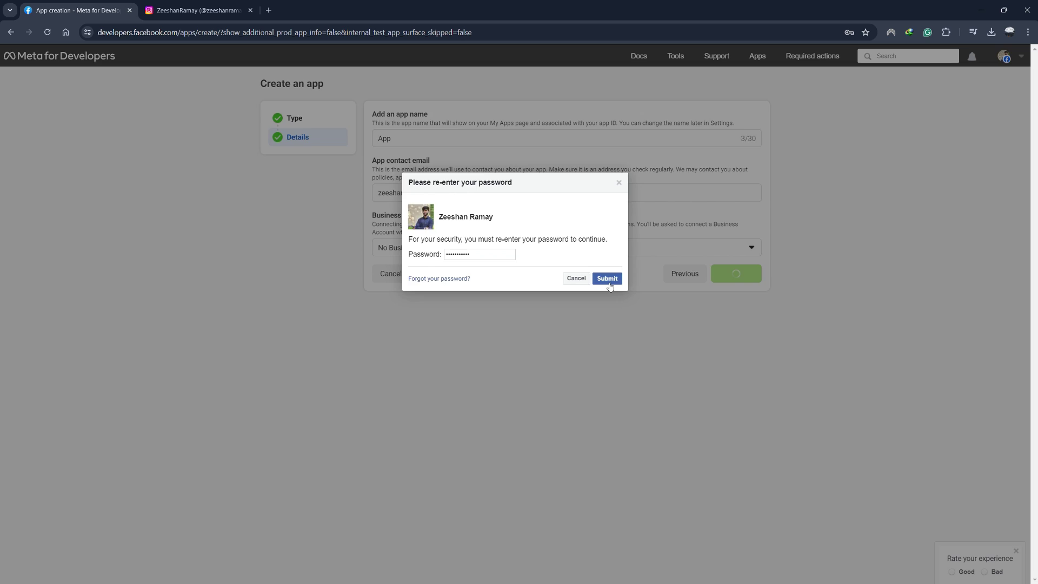
left_click(609, 279)
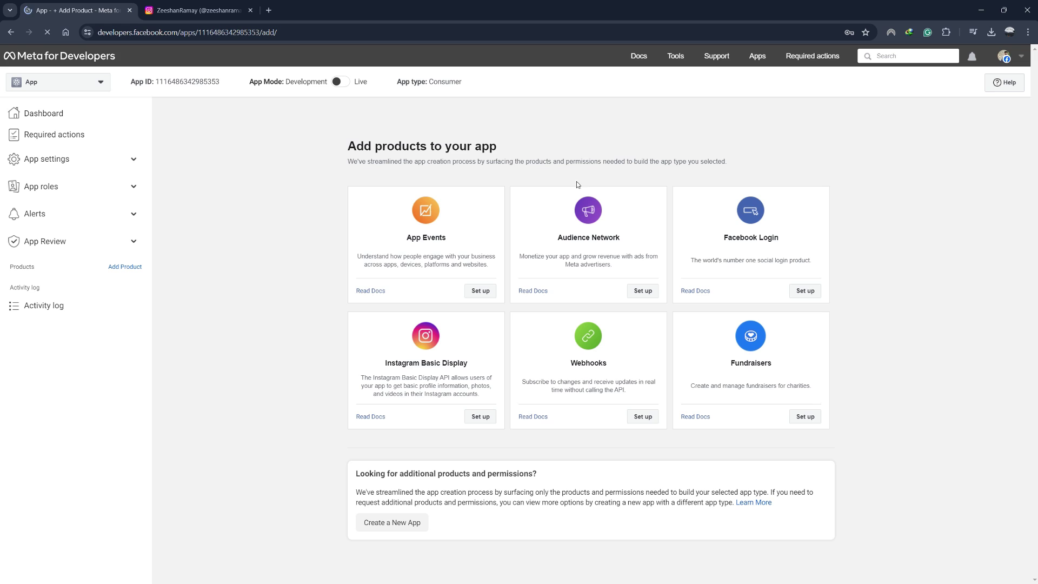
- Add the Instagram Basic Display product to the app
left_click_drag(384, 362, 471, 365)
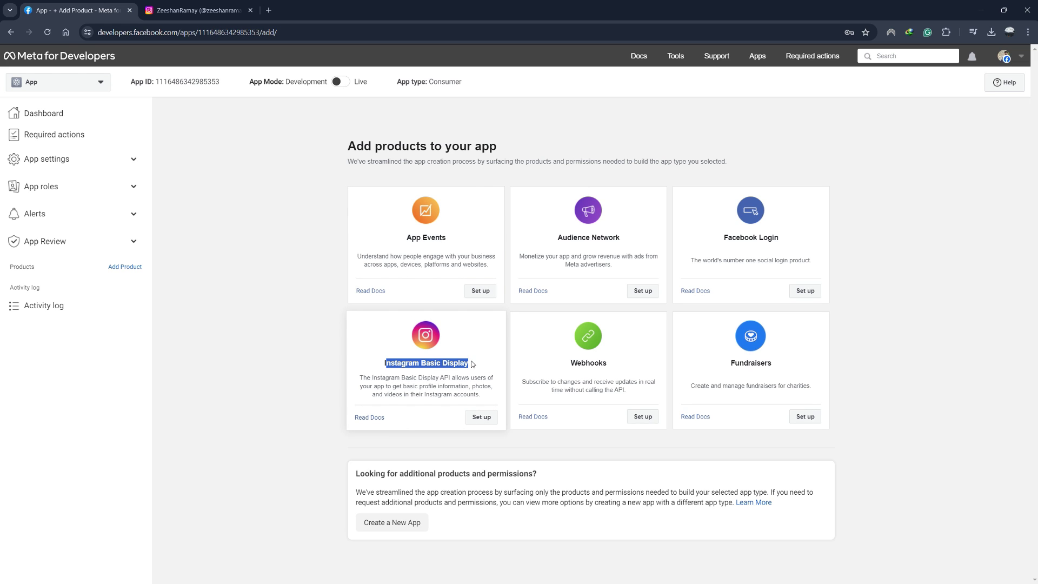
left_click(462, 351)
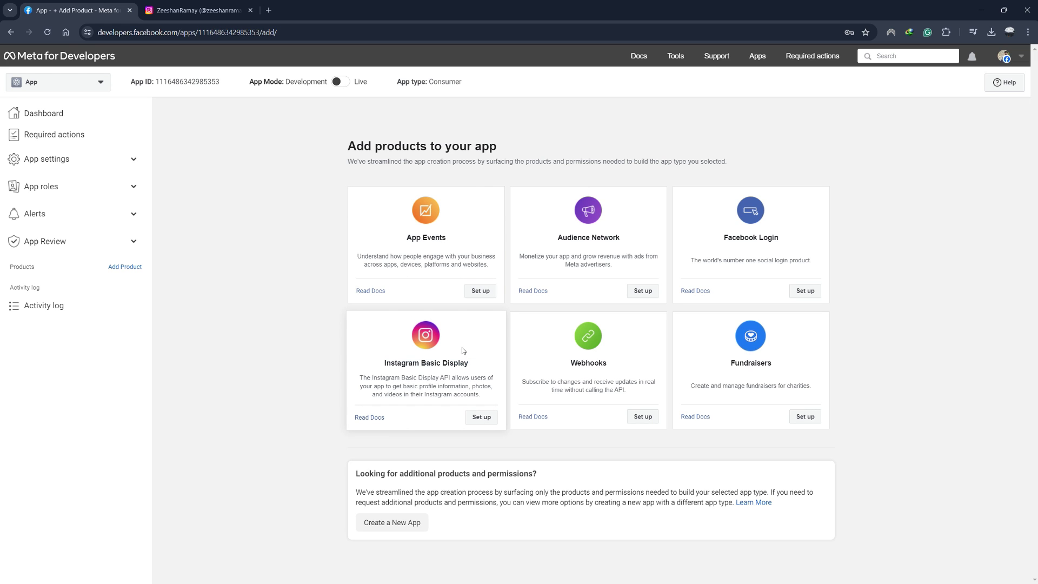
left_click(485, 419)
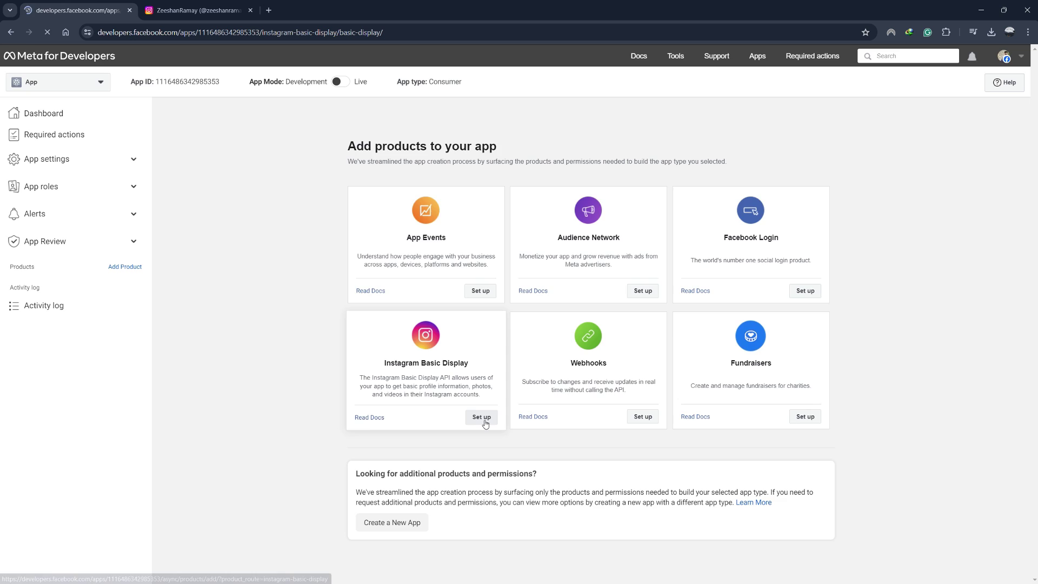
- Create the Instagram app 'App2' and go to the Instagram testers roles page
left_click(595, 414)
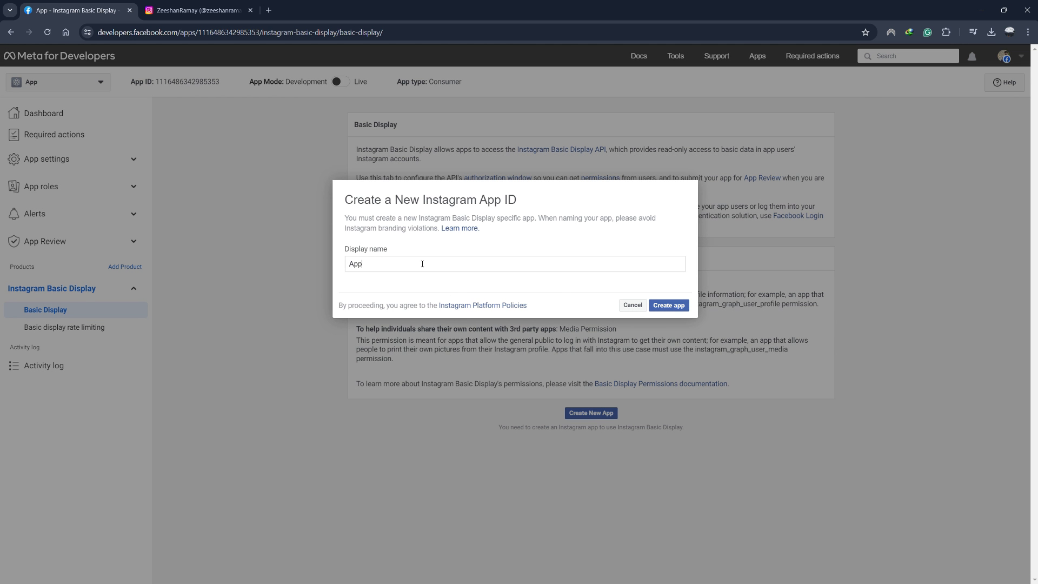
left_click(669, 304)
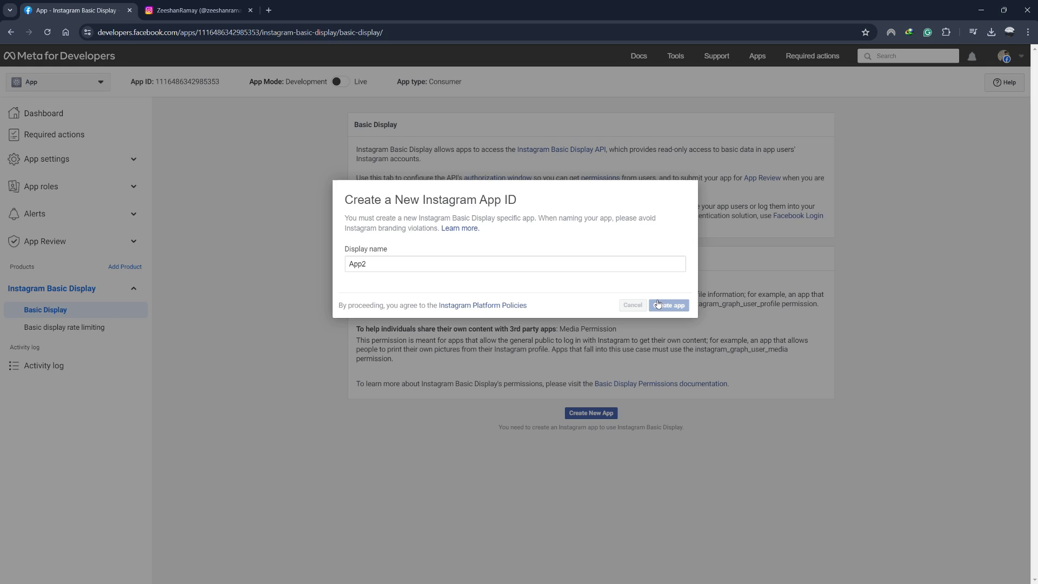
scroll(582, 294, "down", 2)
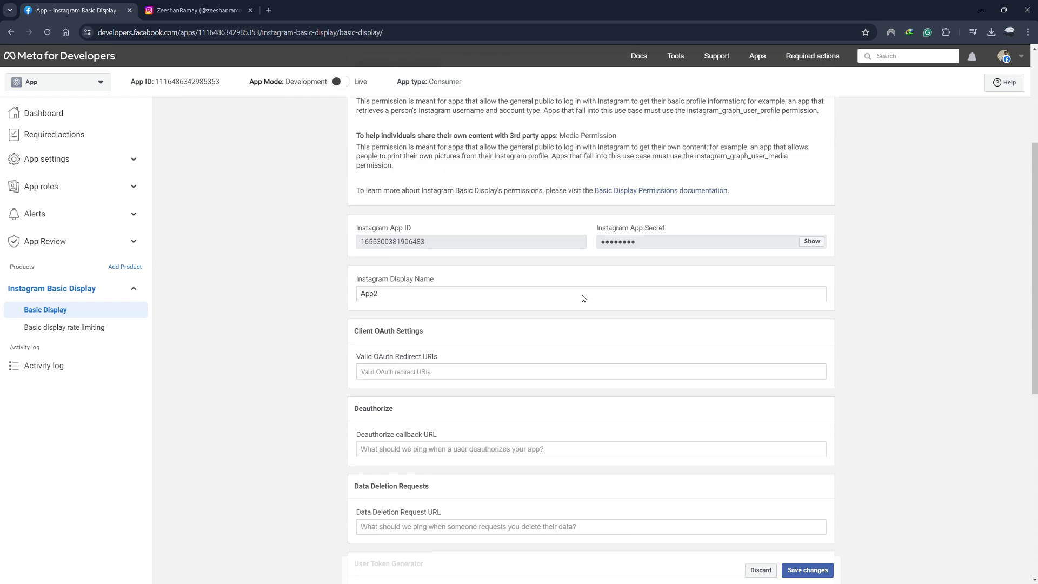
scroll(583, 294, "down", 2)
scroll(582, 295, "down", 2)
left_click(620, 371)
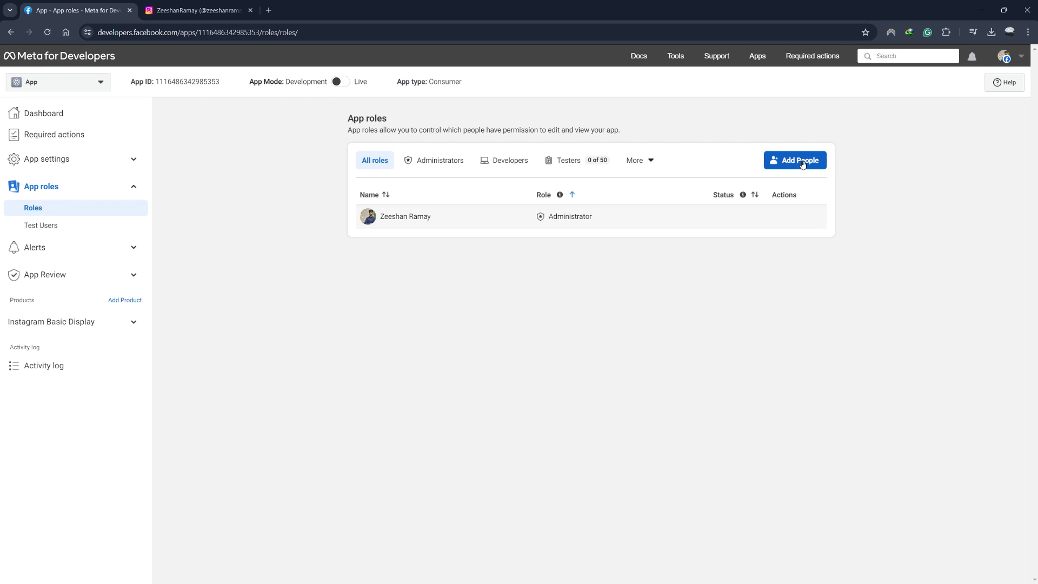
left_click(801, 161)
left_click(393, 349)
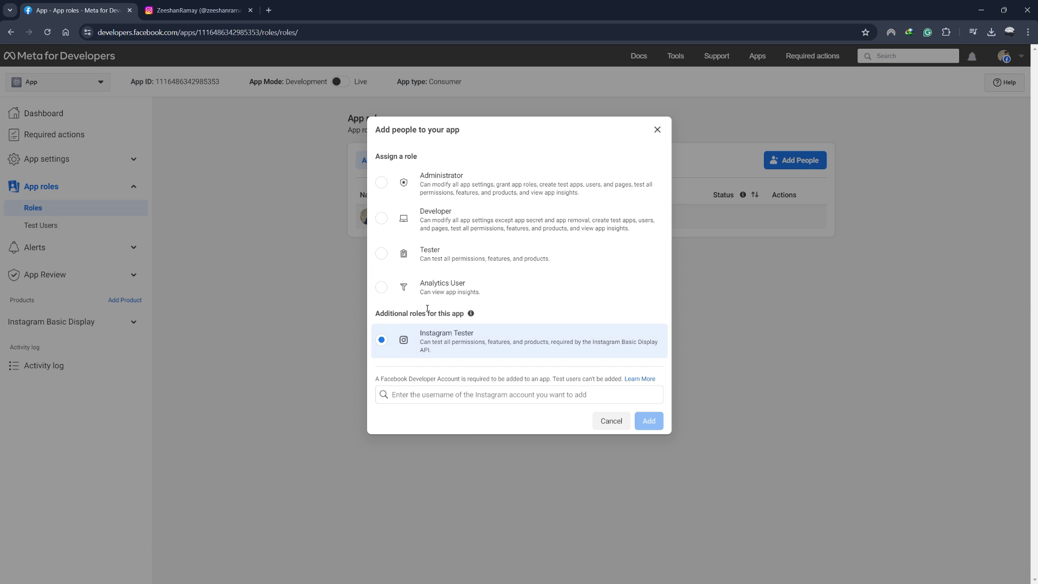
left_click(446, 393)
type("zeeshanramay_23")
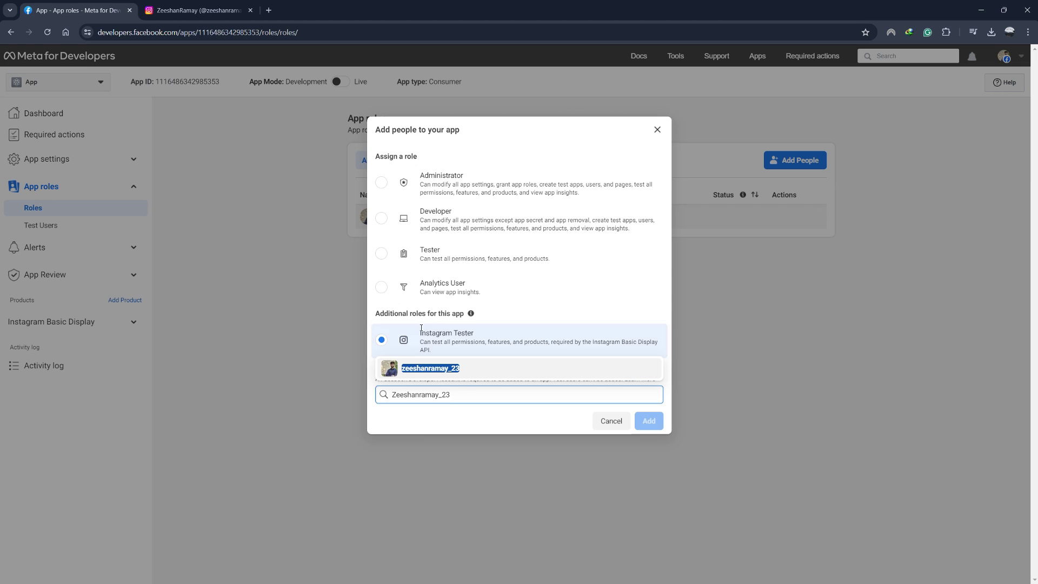
left_click(445, 368)
left_click(648, 420)
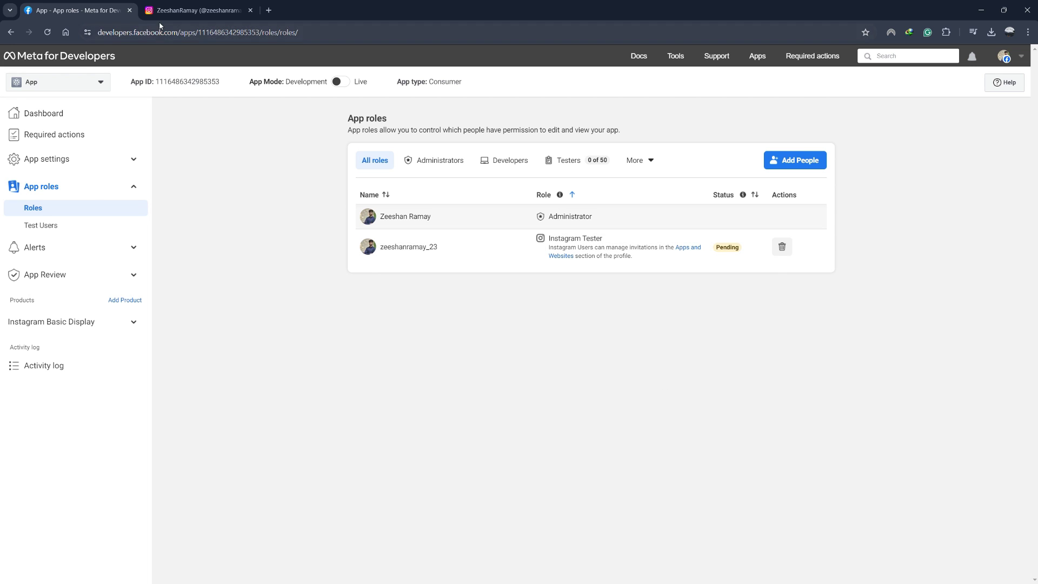
- Accept App2's tester invite under Instagram's Apps and websites settings
left_click(166, 15)
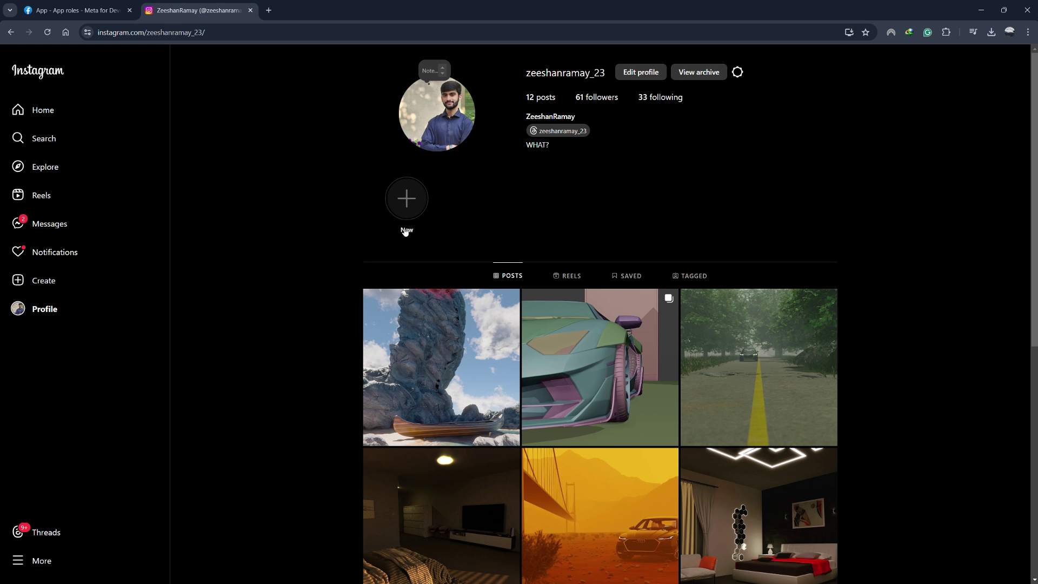
left_click(736, 72)
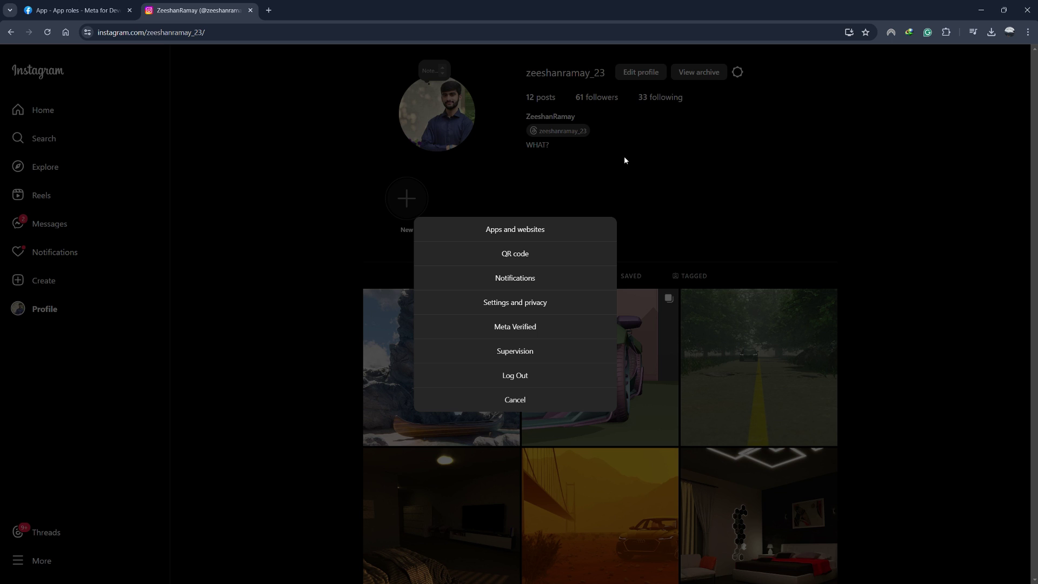
left_click(525, 231)
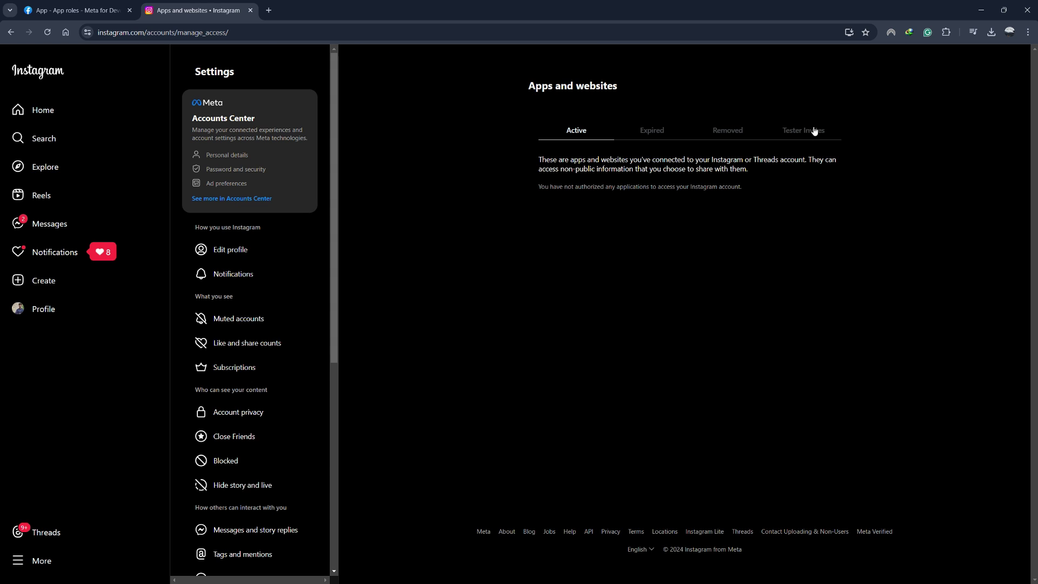
left_click(814, 132)
left_click(697, 200)
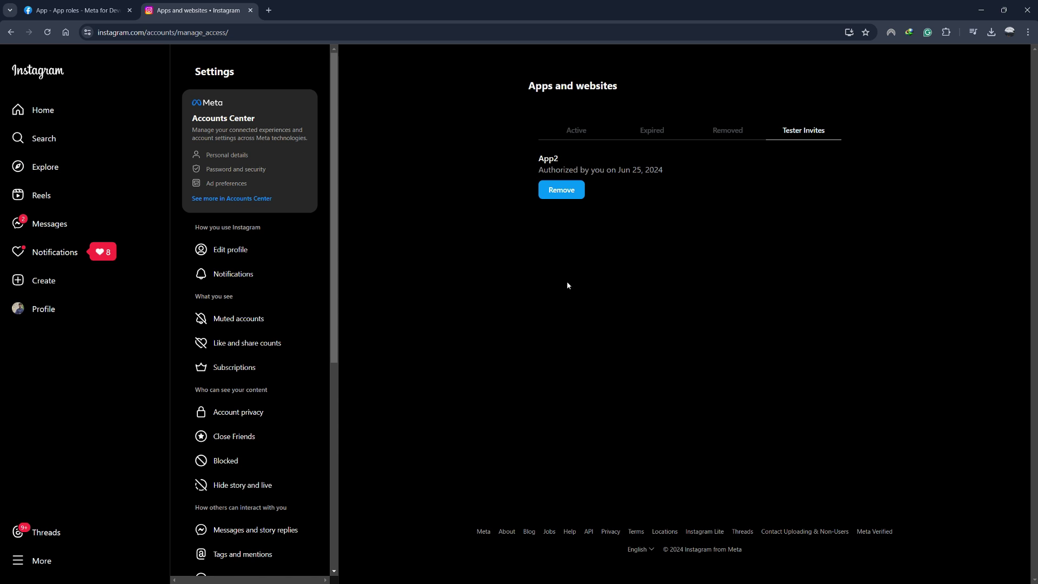
left_click(77, 9)
scroll(510, 301, "down", 2)
scroll(509, 301, "down", 3)
scroll(510, 300, "down", 1)
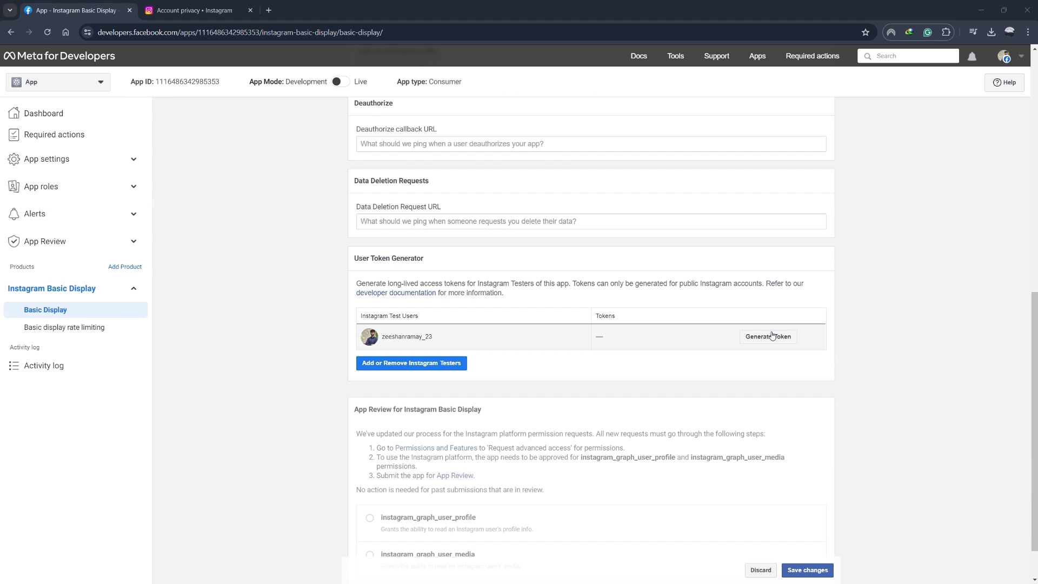
left_click(769, 336)
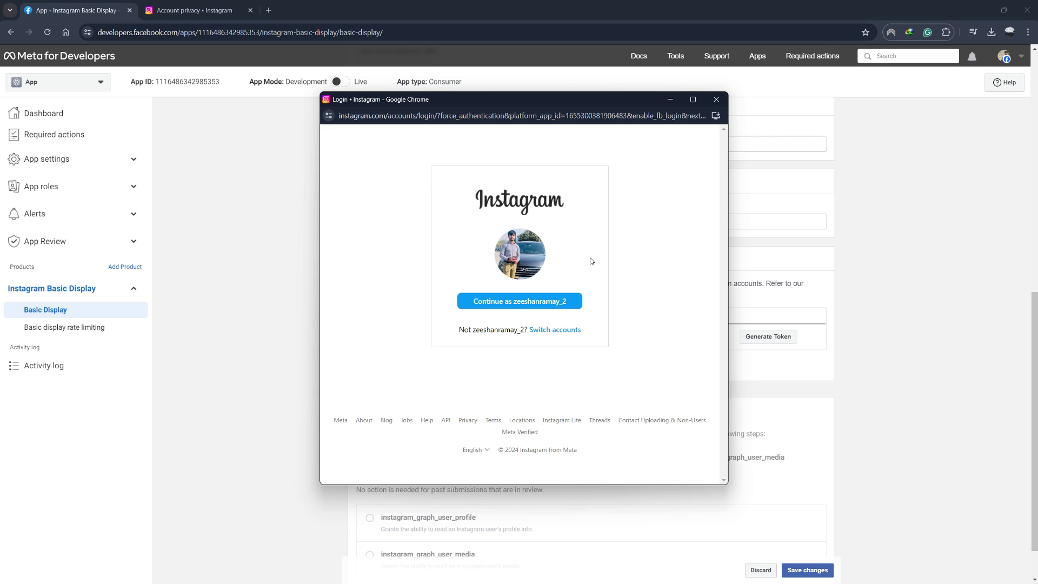
left_click(569, 329)
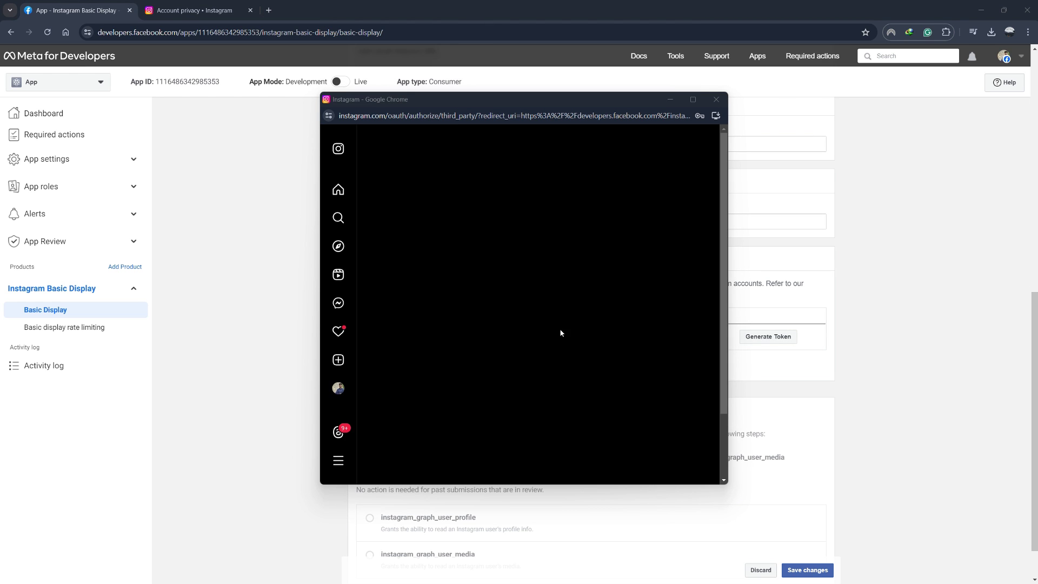
left_click(534, 377)
left_click(527, 341)
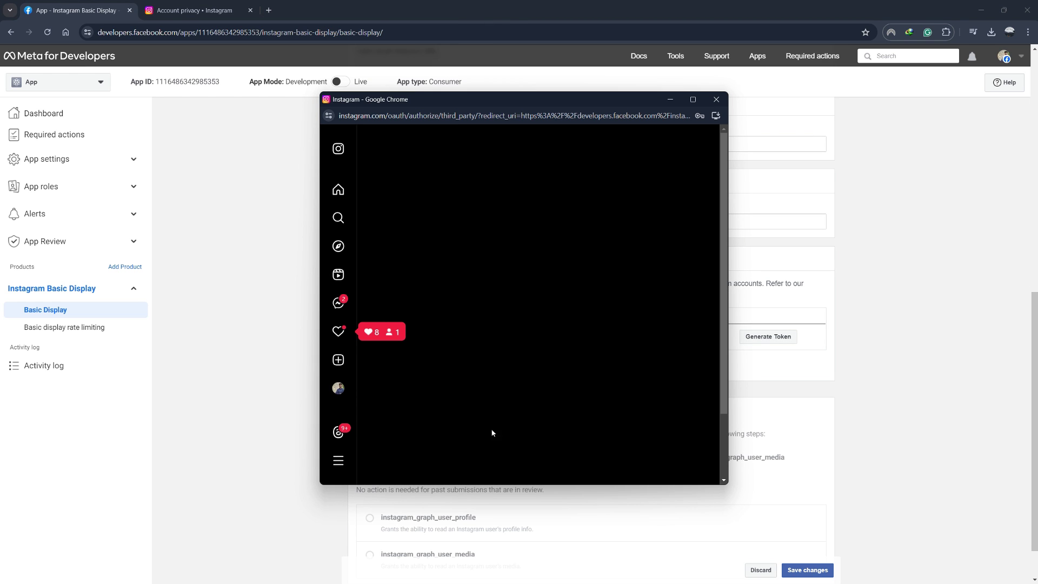